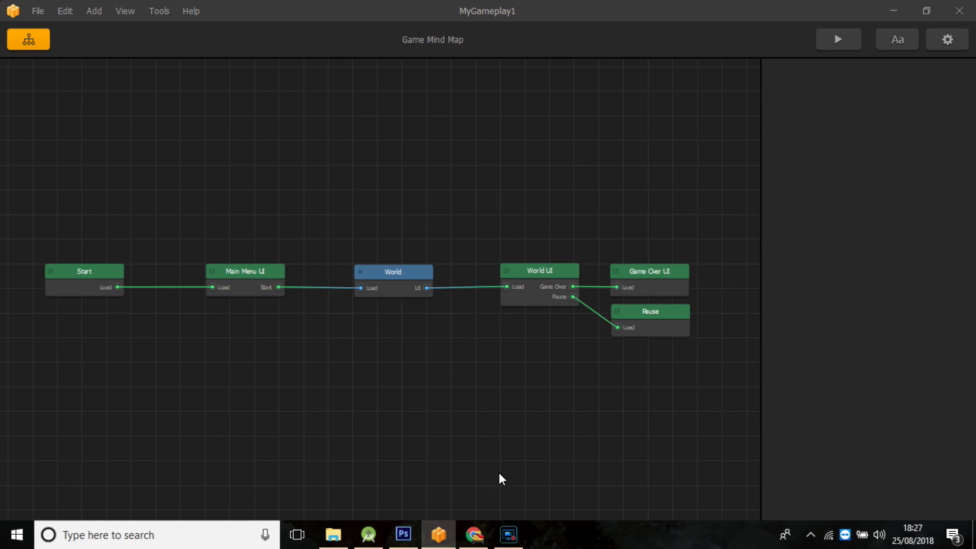
# - Look over the image results in the browser, then return to the MyGameplay1 project
pyautogui.click(475, 528)
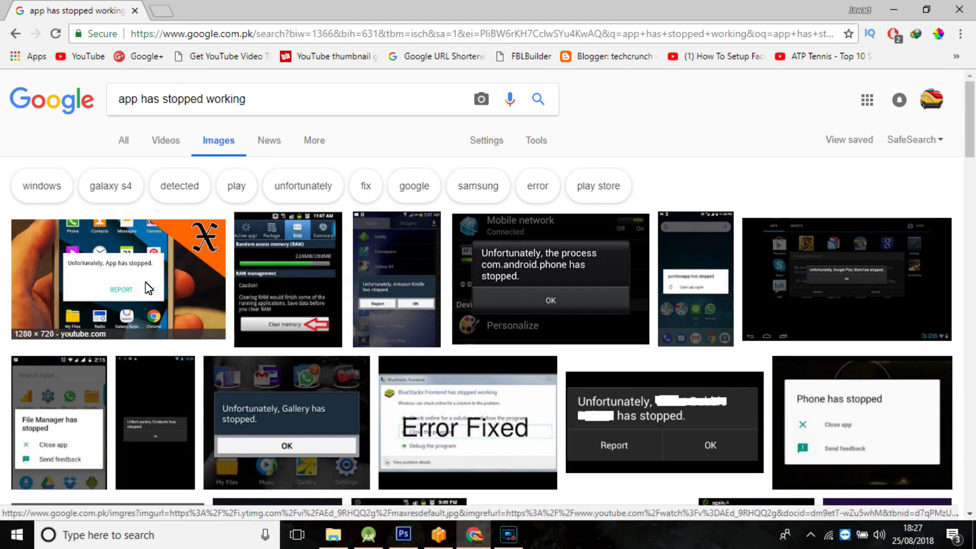
pyautogui.scroll(-2, 707, 300)
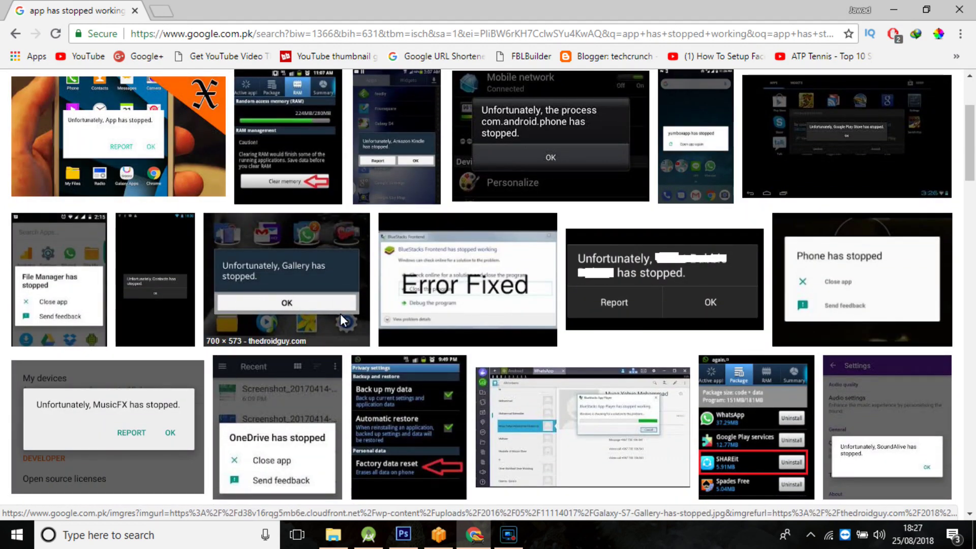
pyautogui.scroll(2, 336, 315)
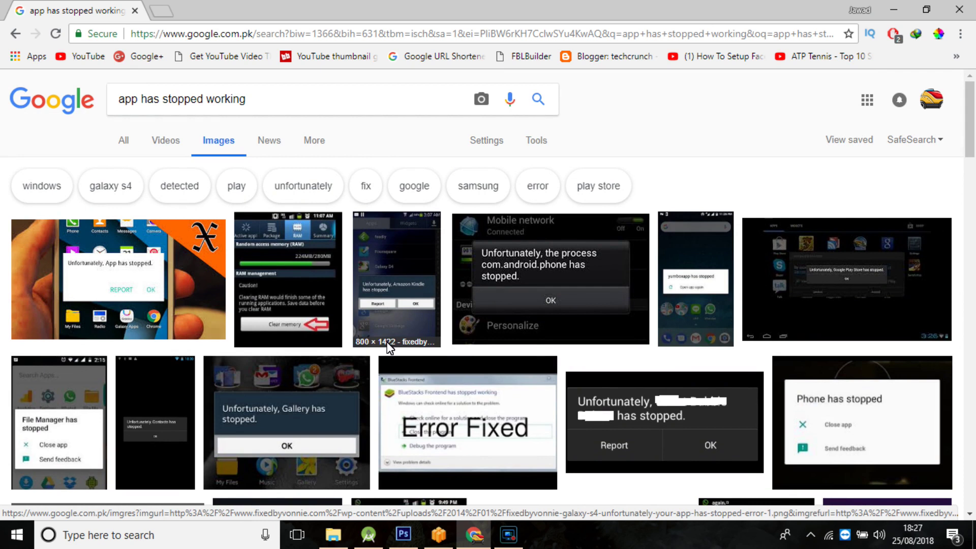
pyautogui.click(508, 535)
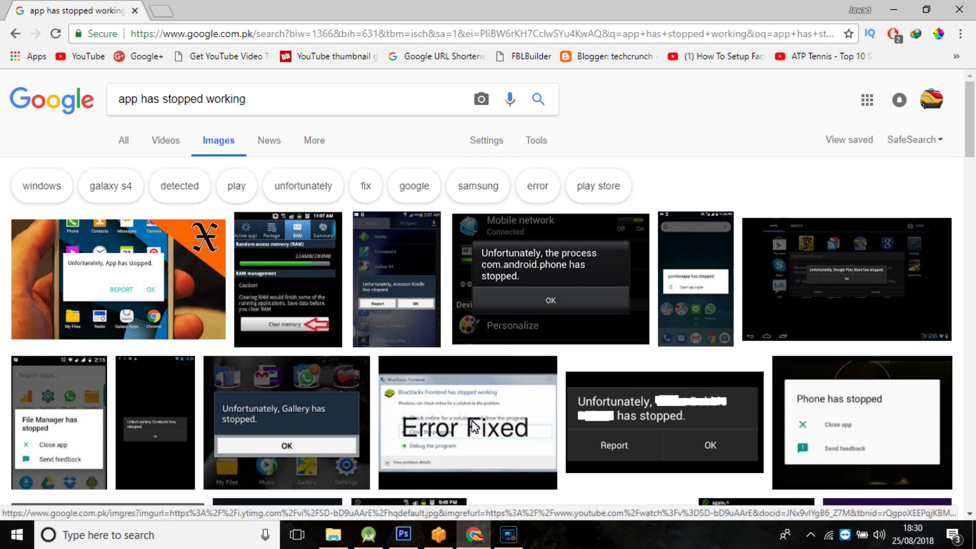
pyautogui.click(439, 534)
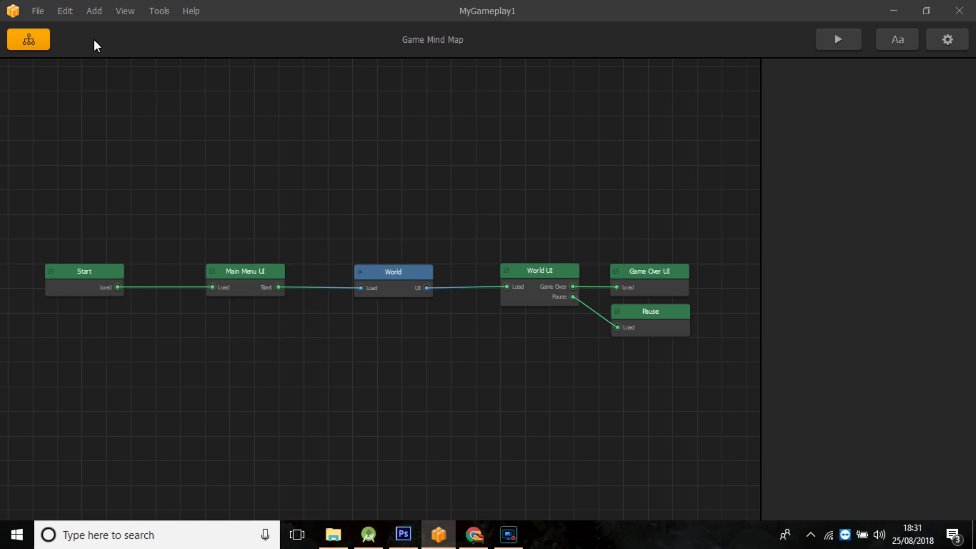
# - Optimize the packing of the project's sprite atlas in View > Atlases, then close the atlas view
pyautogui.click(121, 14)
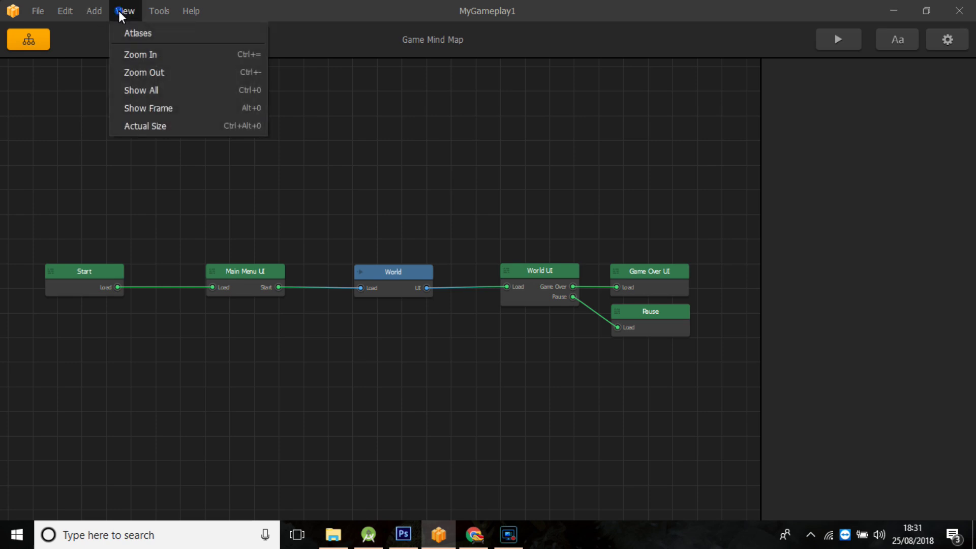
pyautogui.click(138, 36)
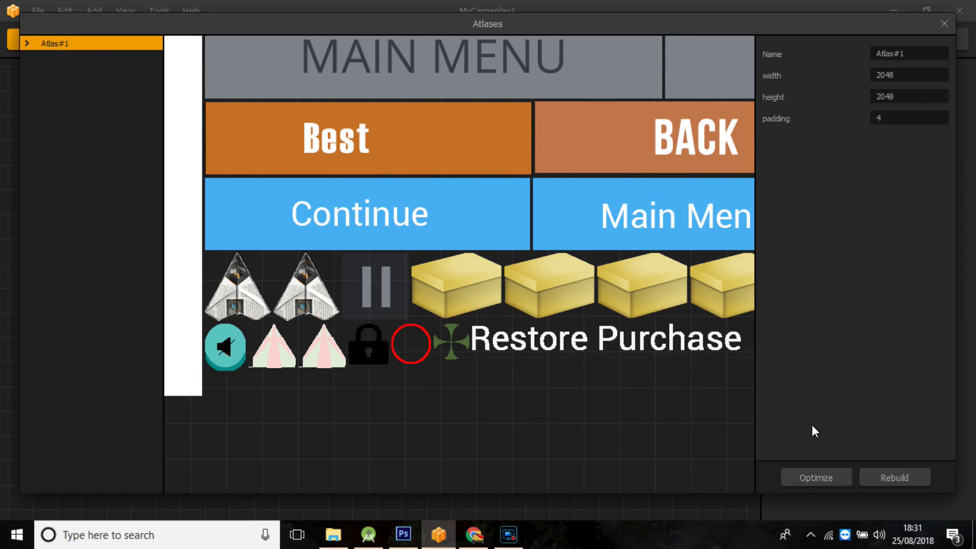
pyautogui.click(811, 473)
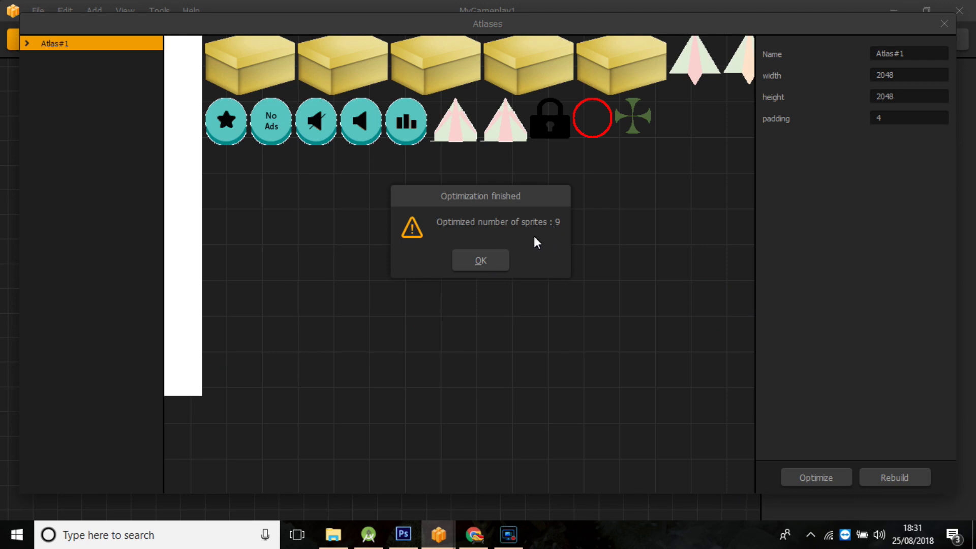
pyautogui.click(493, 261)
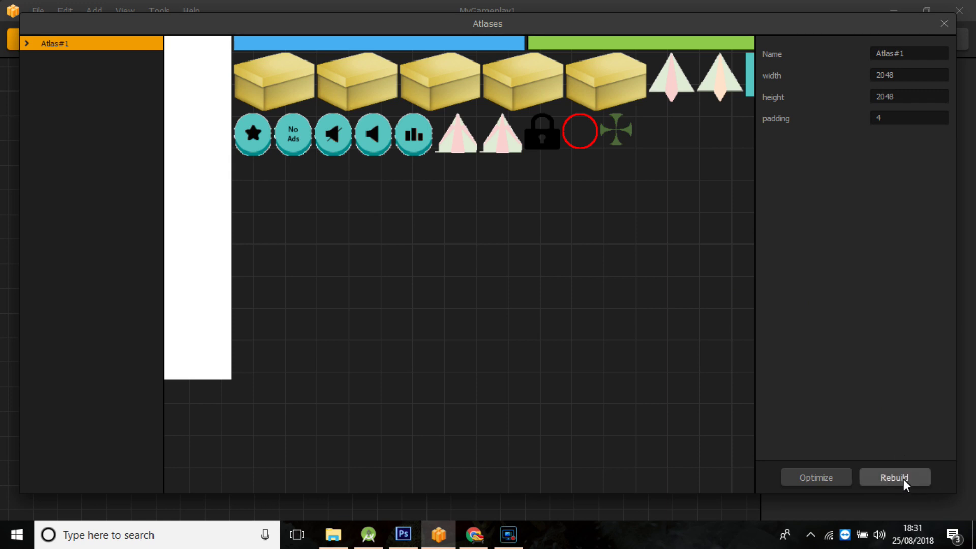
pyautogui.click(940, 27)
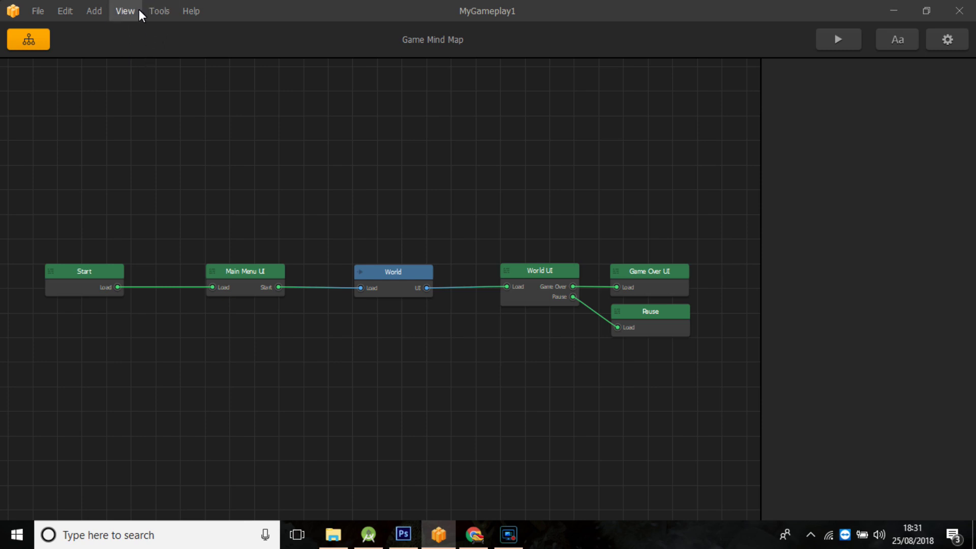
# - Remove unused level, image and sound objects with Tools > Remove Unused, dismissing each report
pyautogui.click(155, 11)
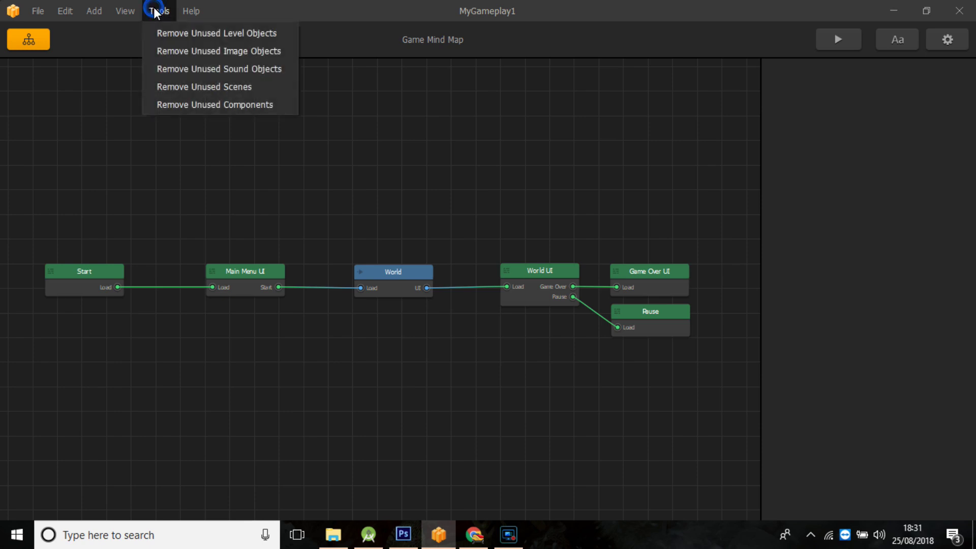
pyautogui.click(190, 38)
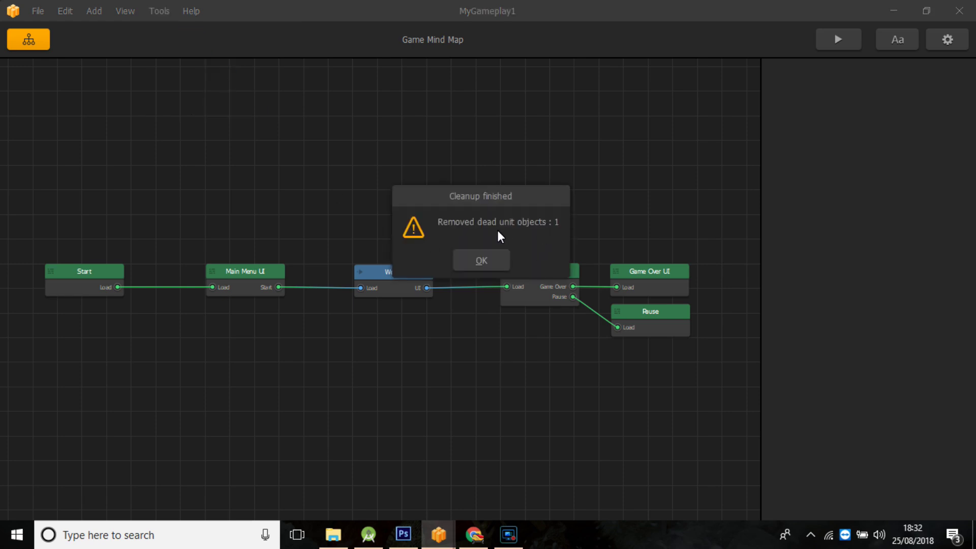
pyautogui.click(488, 259)
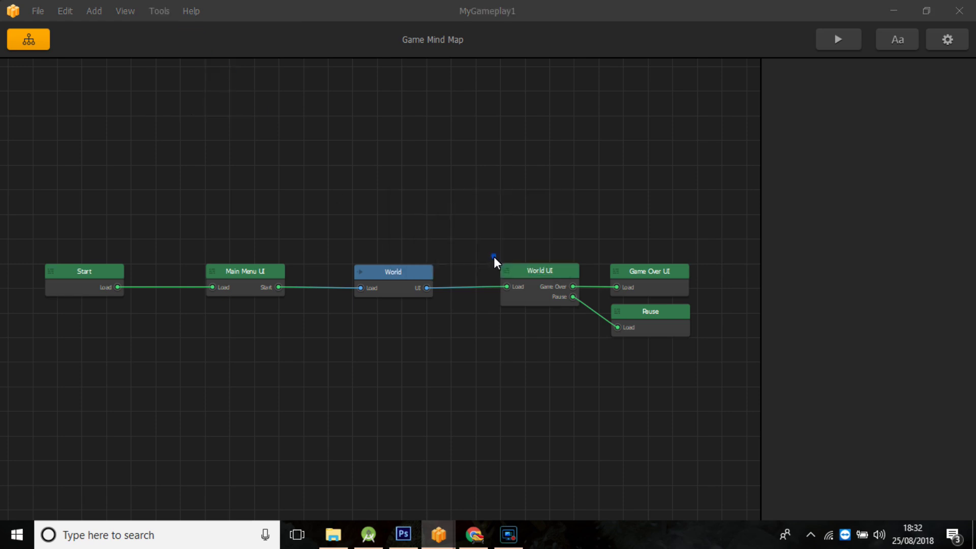
pyautogui.click(164, 13)
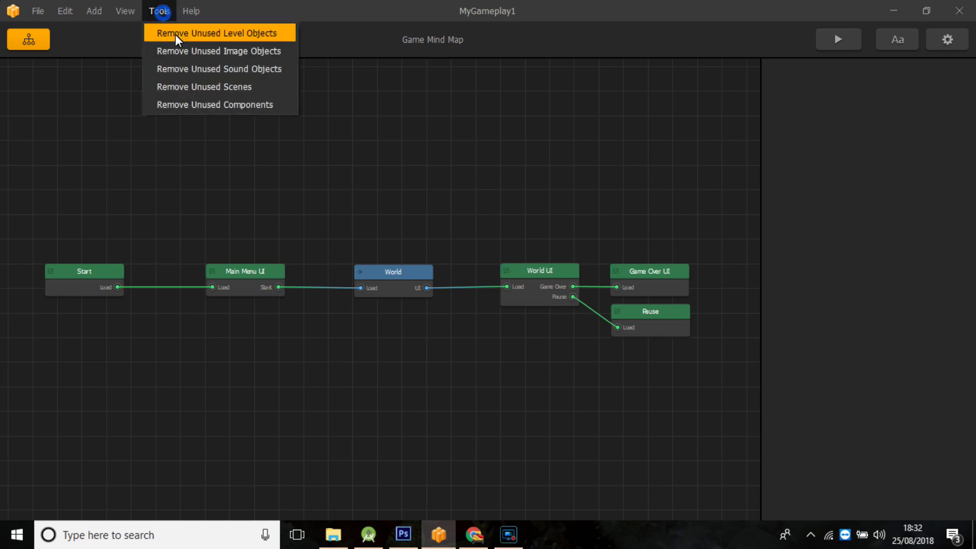
pyautogui.click(206, 53)
pyautogui.click(492, 260)
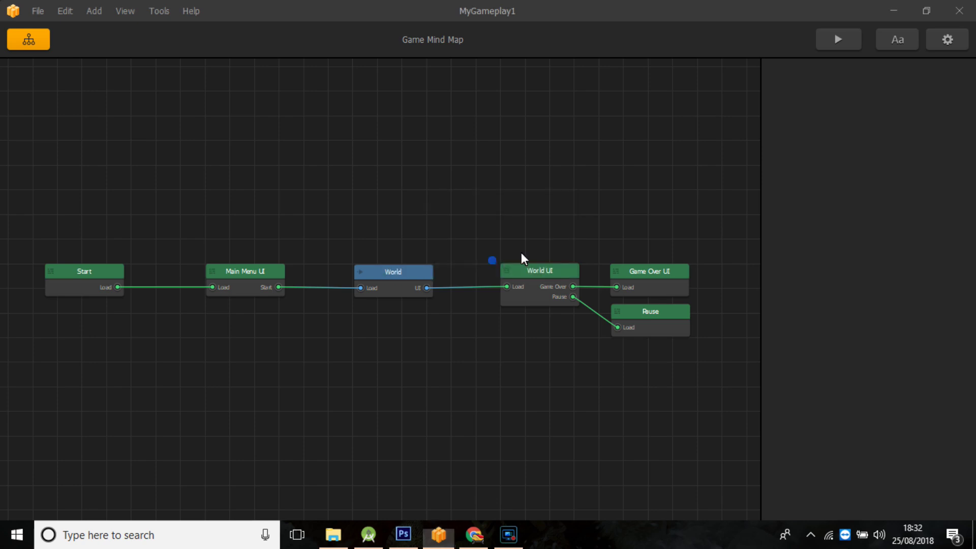
pyautogui.click(163, 12)
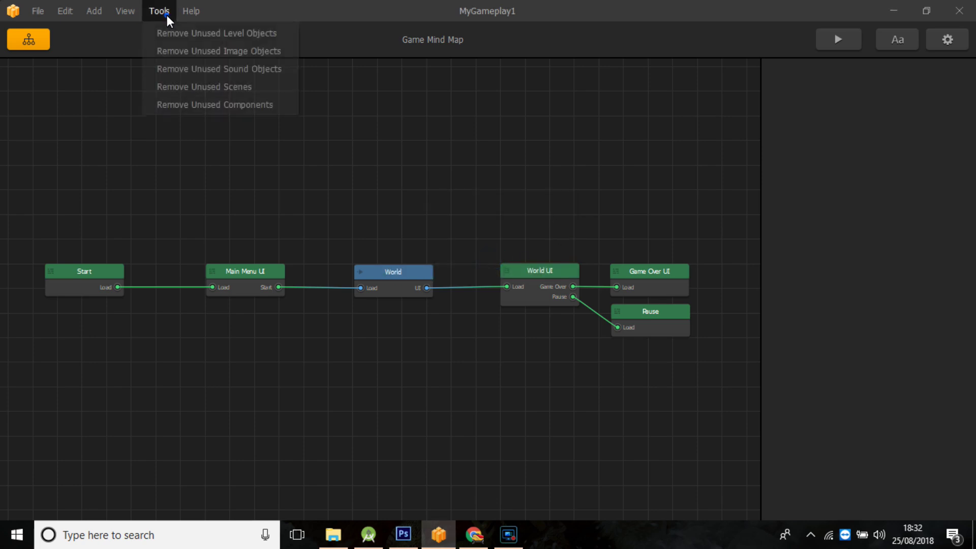
pyautogui.click(197, 72)
pyautogui.click(481, 261)
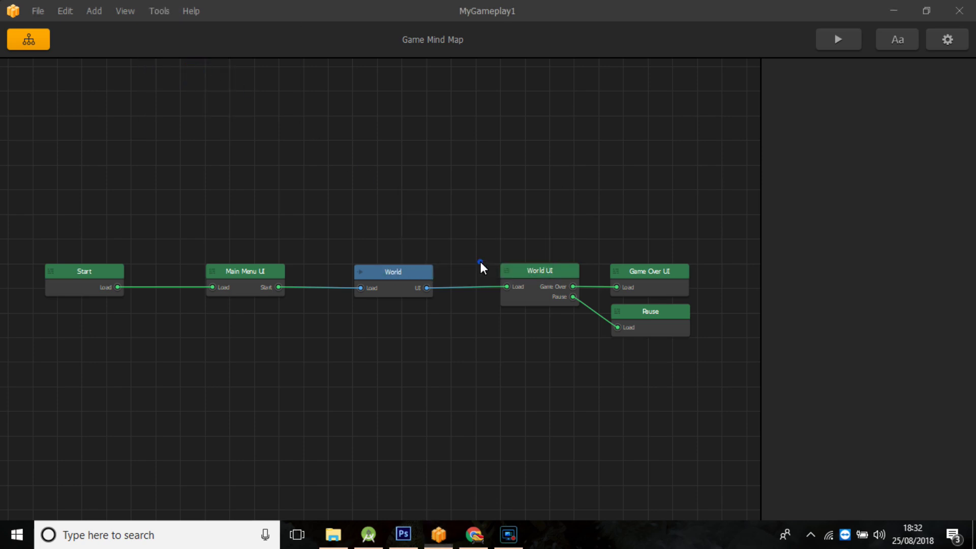
# - Remove unused scenes (5 removed) and unused components (13 removed) from the project
pyautogui.click(158, 11)
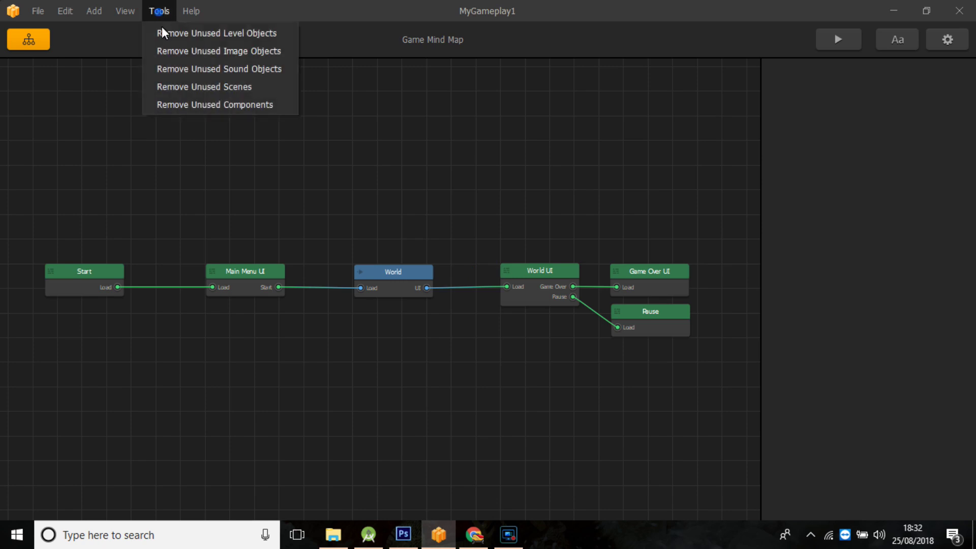
pyautogui.click(234, 90)
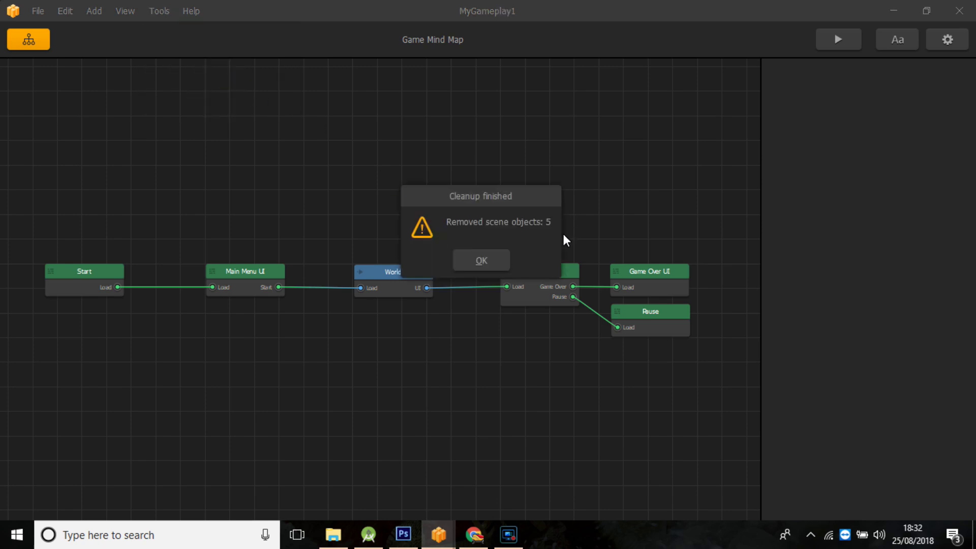
pyautogui.click(488, 260)
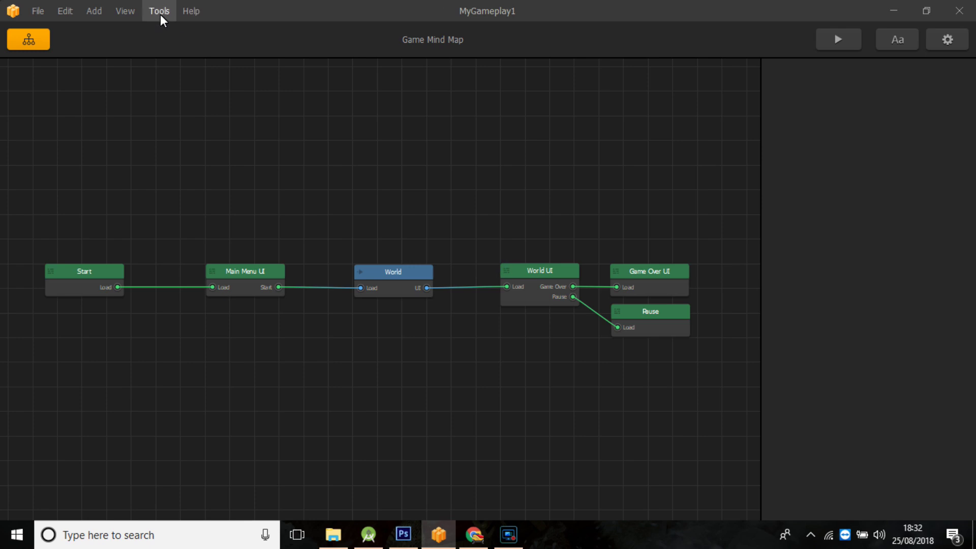
pyautogui.click(160, 13)
pyautogui.click(213, 108)
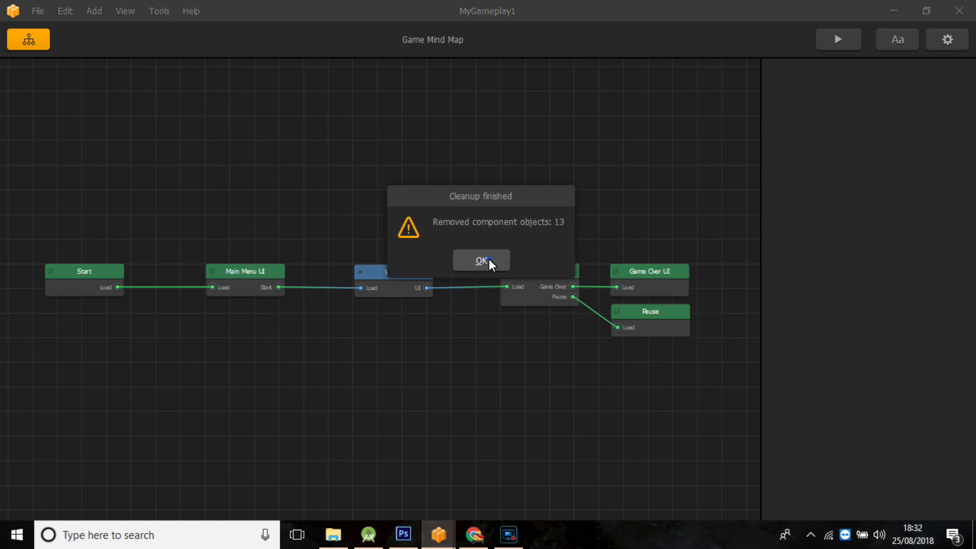
pyautogui.click(488, 260)
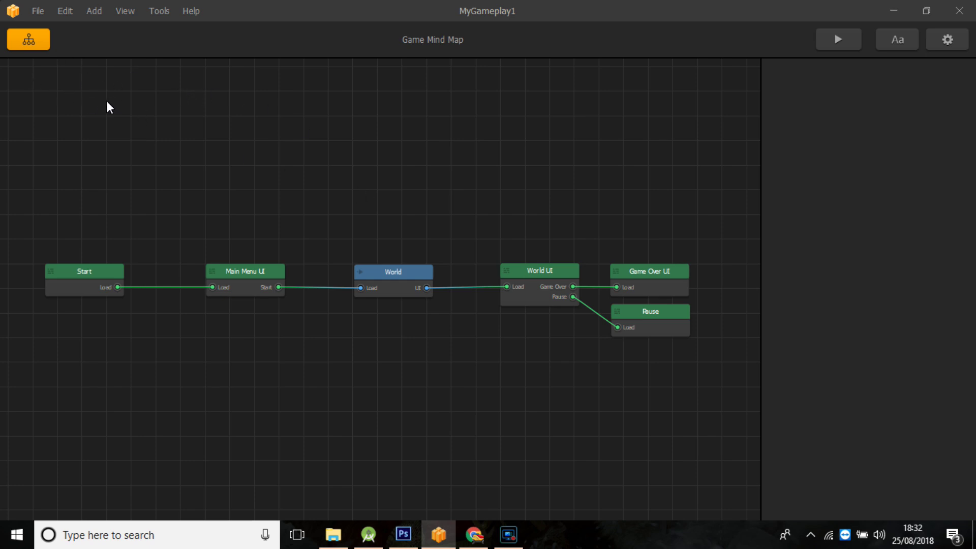
# - Save the project over the existing MyGameplay file on the Desktop
pyautogui.click(41, 12)
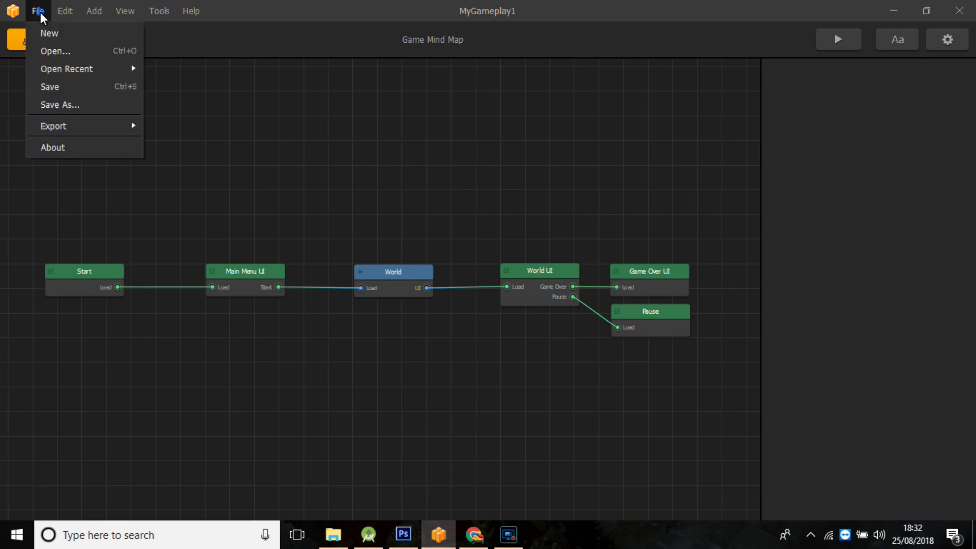
pyautogui.click(79, 105)
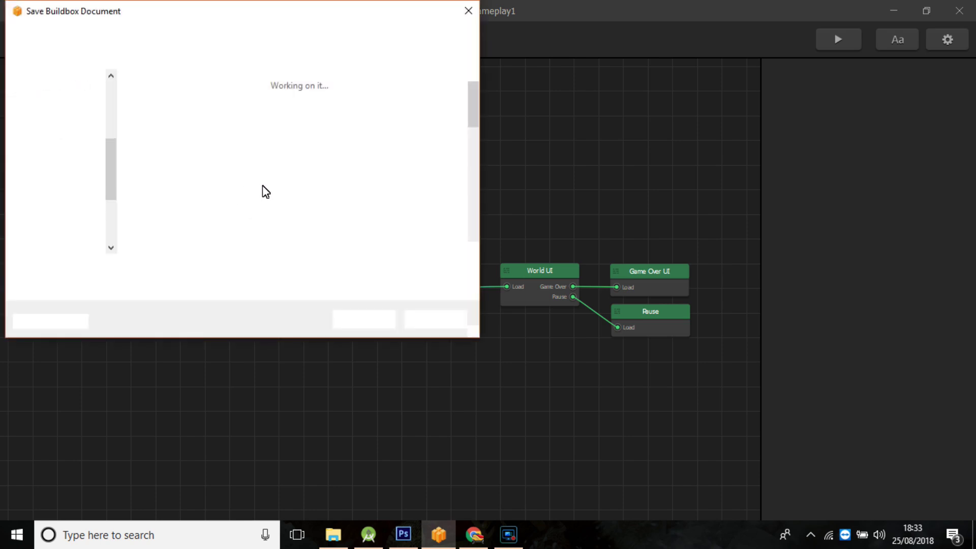
pyautogui.scroll(-3, 326, 201)
pyautogui.scroll(-5, 331, 196)
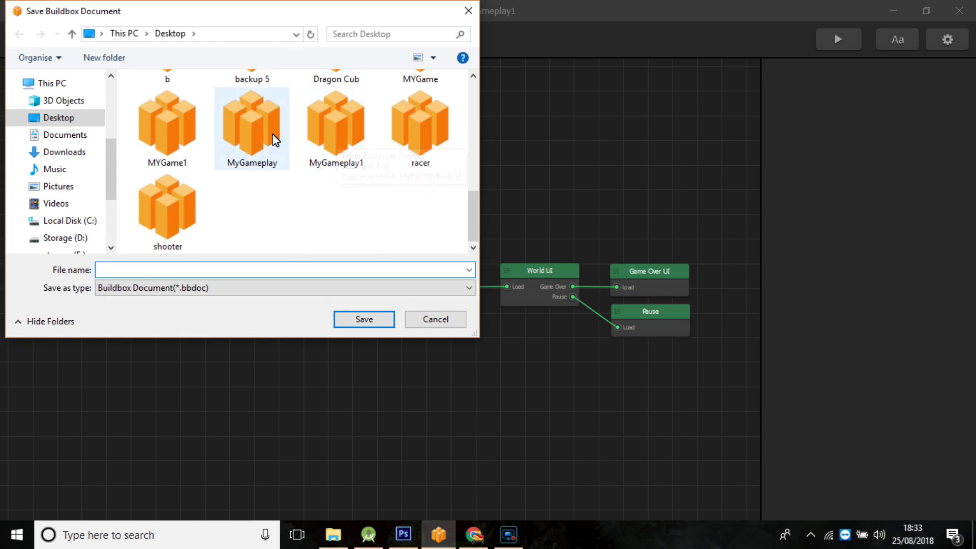
pyautogui.click(245, 133)
pyautogui.click(364, 321)
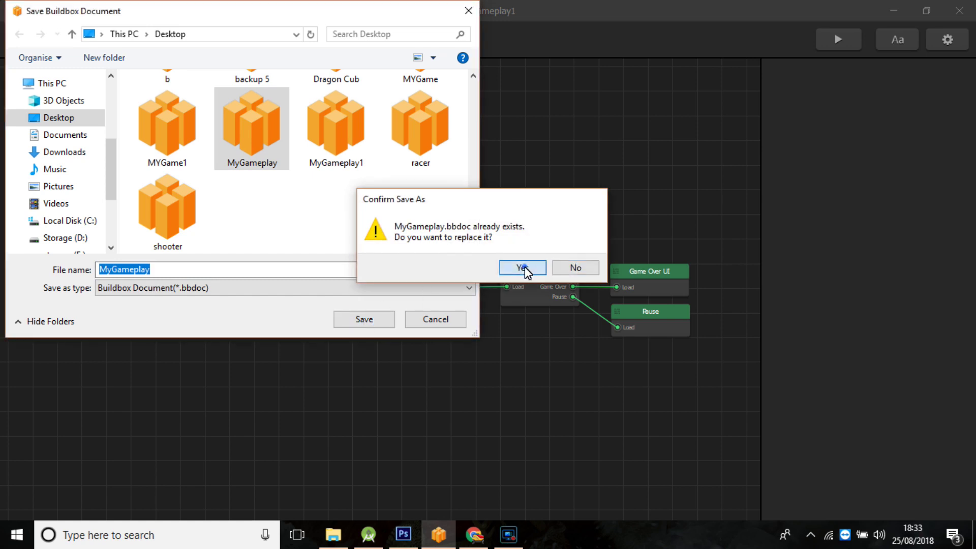
pyautogui.click(522, 268)
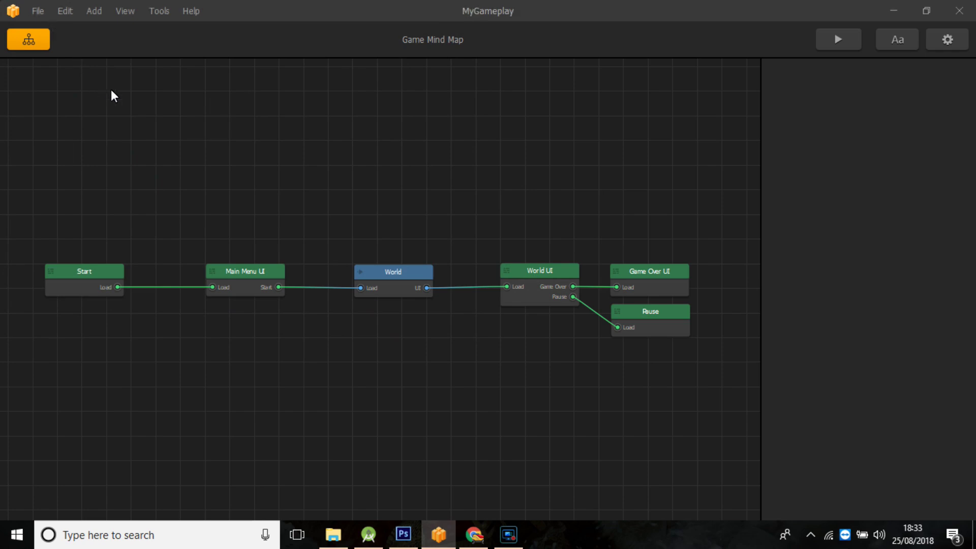
# - Save the project again as MyGameplay1, replacing the existing file of that name
pyautogui.click(38, 12)
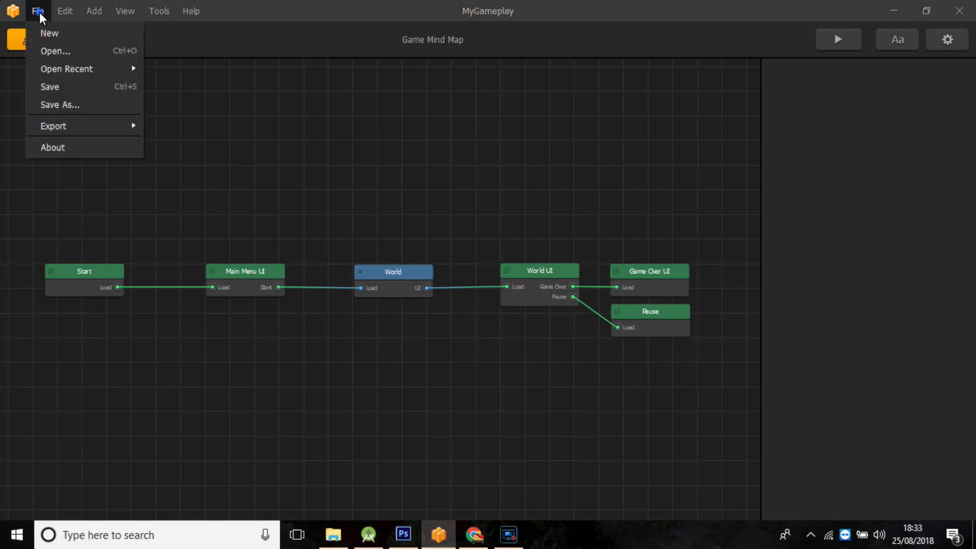
pyautogui.click(76, 104)
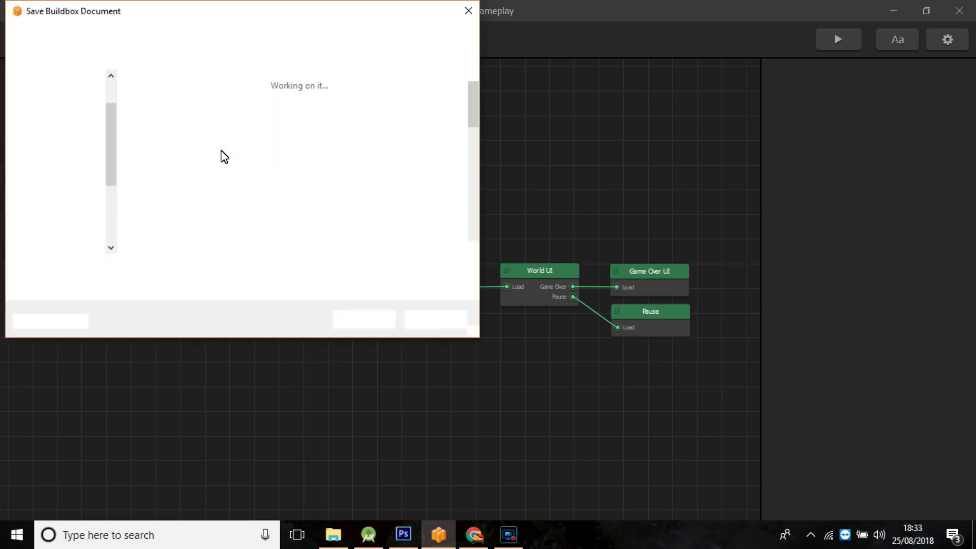
pyautogui.scroll(-2, 355, 201)
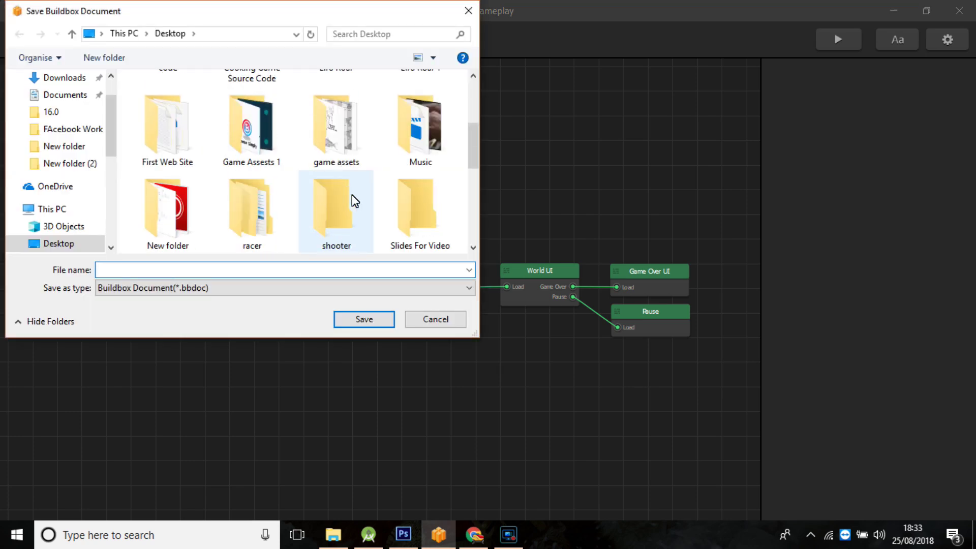
pyautogui.scroll(-3, 355, 201)
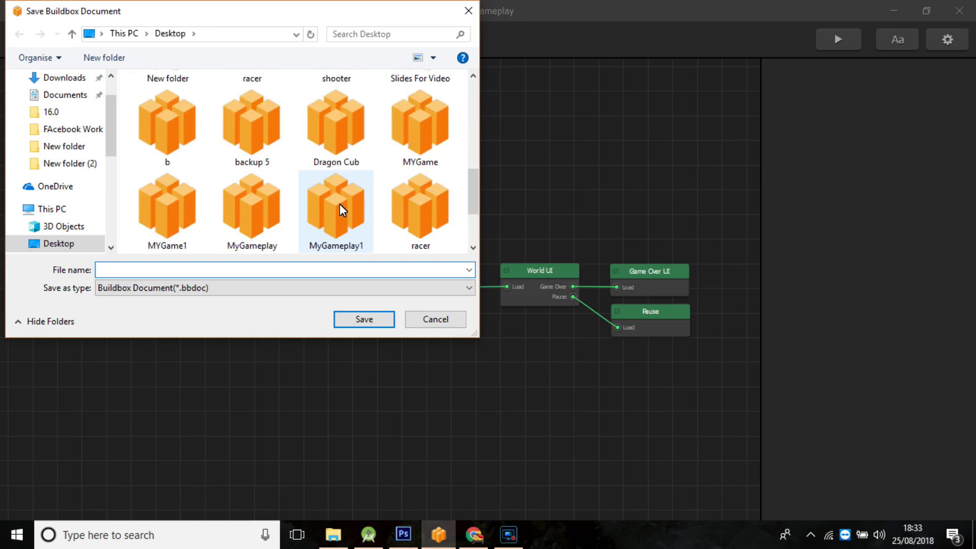
pyautogui.scroll(-2, 340, 203)
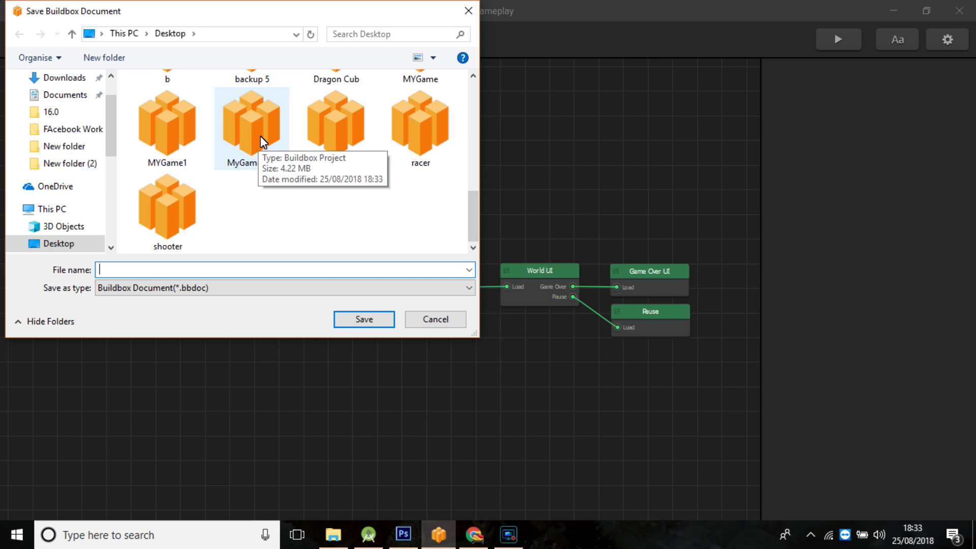
pyautogui.click(336, 129)
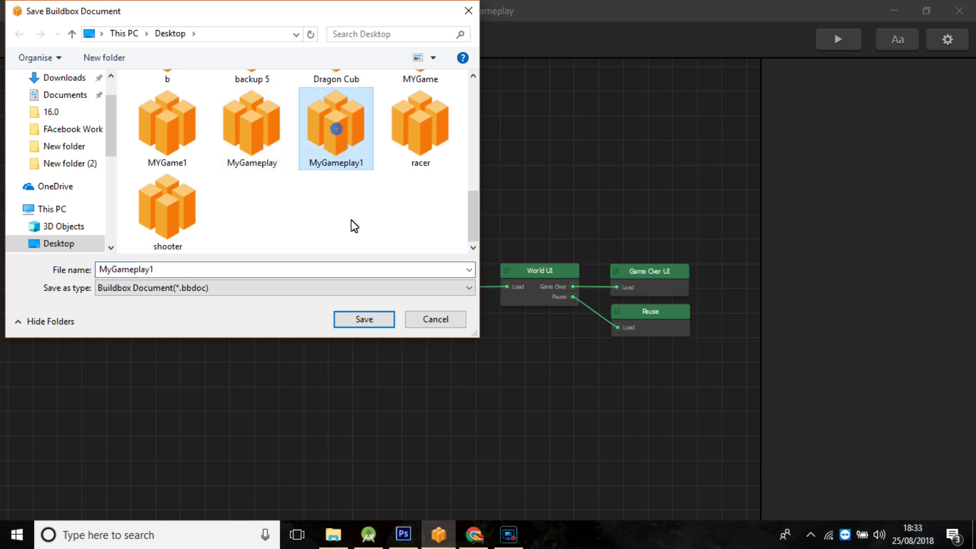
pyautogui.click(356, 317)
pyautogui.click(514, 266)
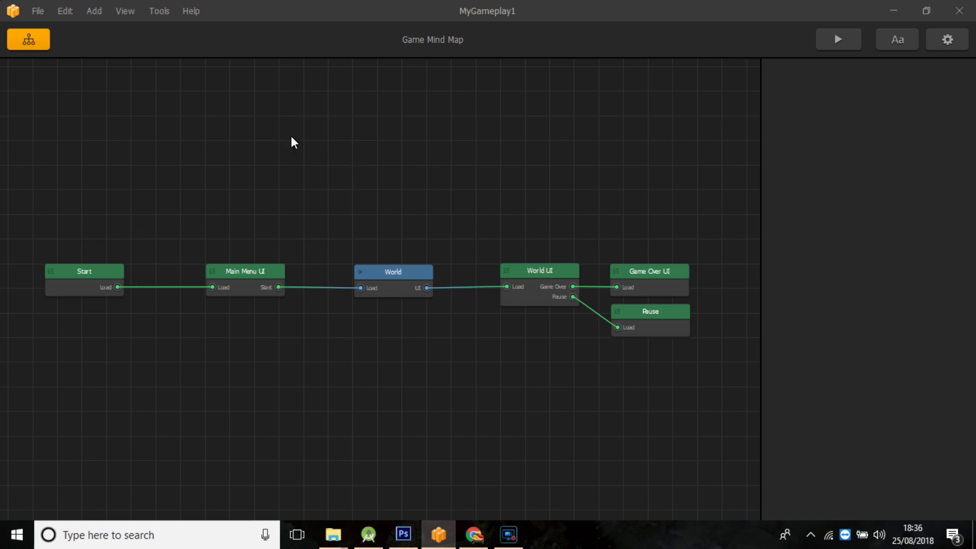
pyautogui.click(32, 12)
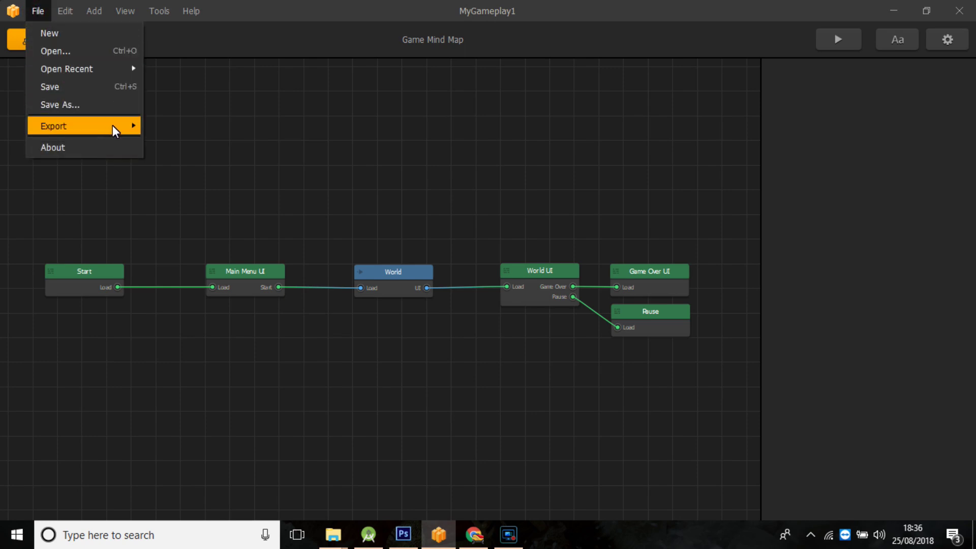
pyautogui.moveTo(112, 126)
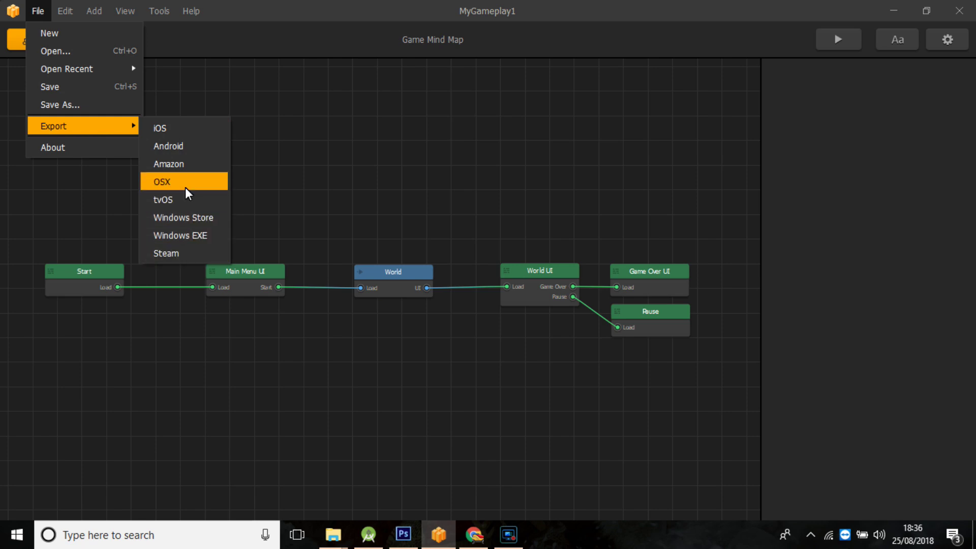
pyautogui.click(183, 145)
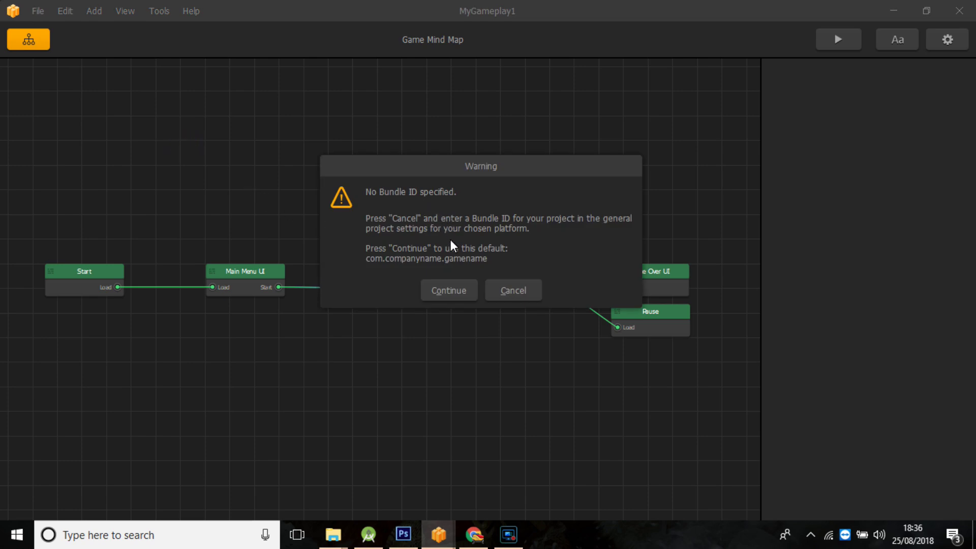
pyautogui.click(518, 292)
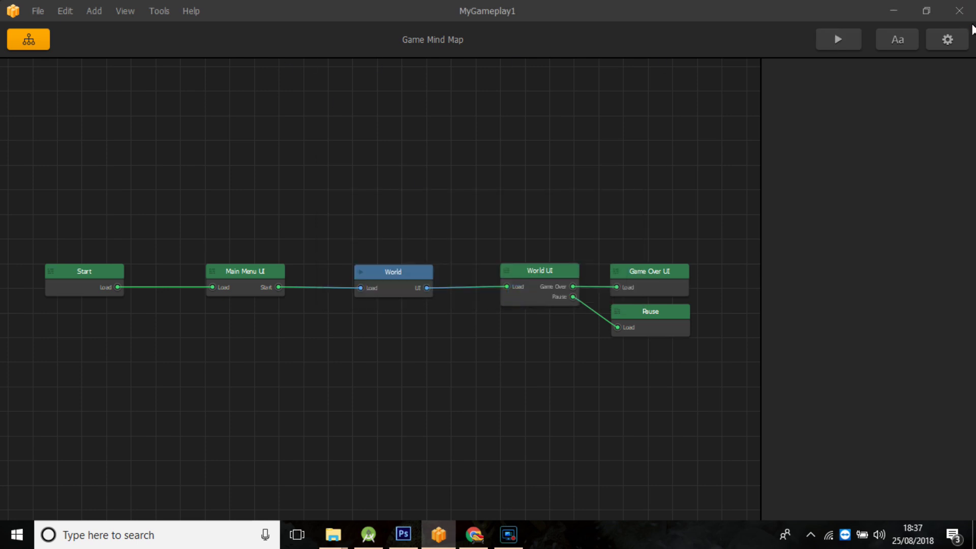
# - Drag the Plane3 image from the New folder window onto the Project Settings icon box
pyautogui.click(959, 40)
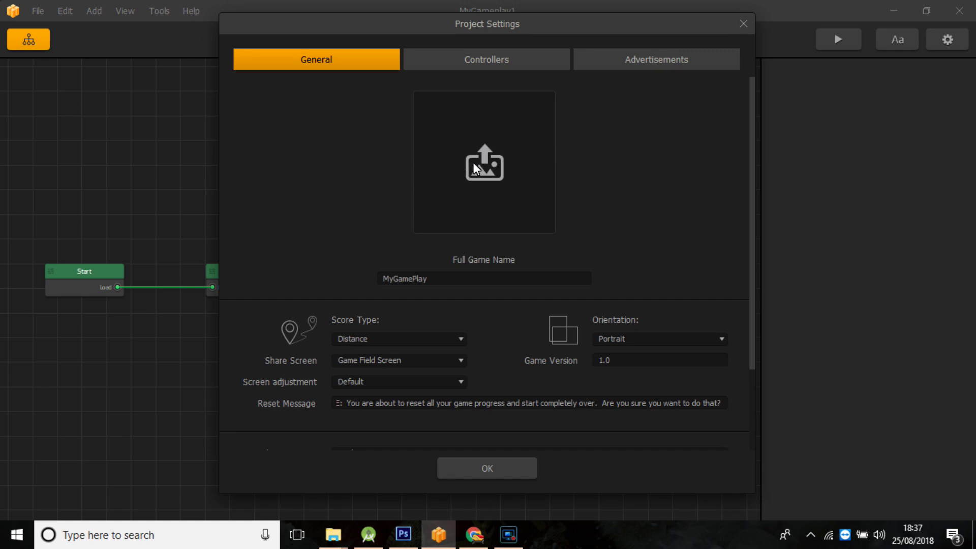
pyautogui.moveTo(334, 539)
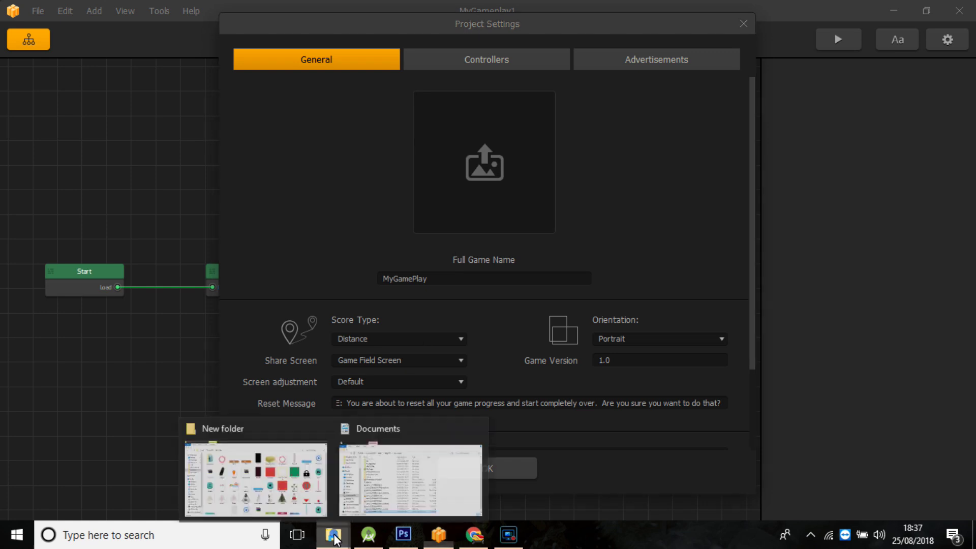
pyautogui.click(286, 477)
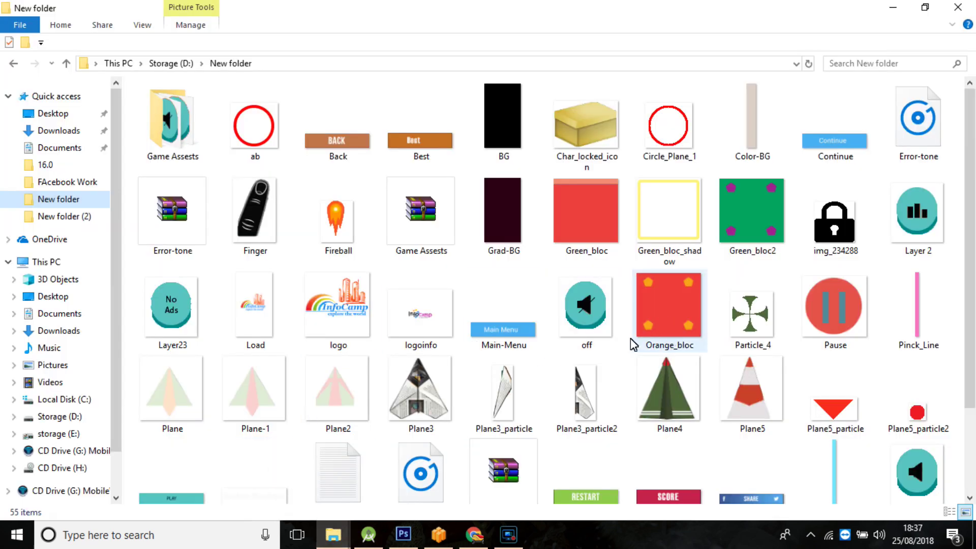
pyautogui.moveTo(421, 392)
pyautogui.mouseDown()
pyautogui.moveTo(466, 508)
pyautogui.moveTo(481, 159)
pyautogui.moveTo(480, 182)
pyautogui.mouseUp()
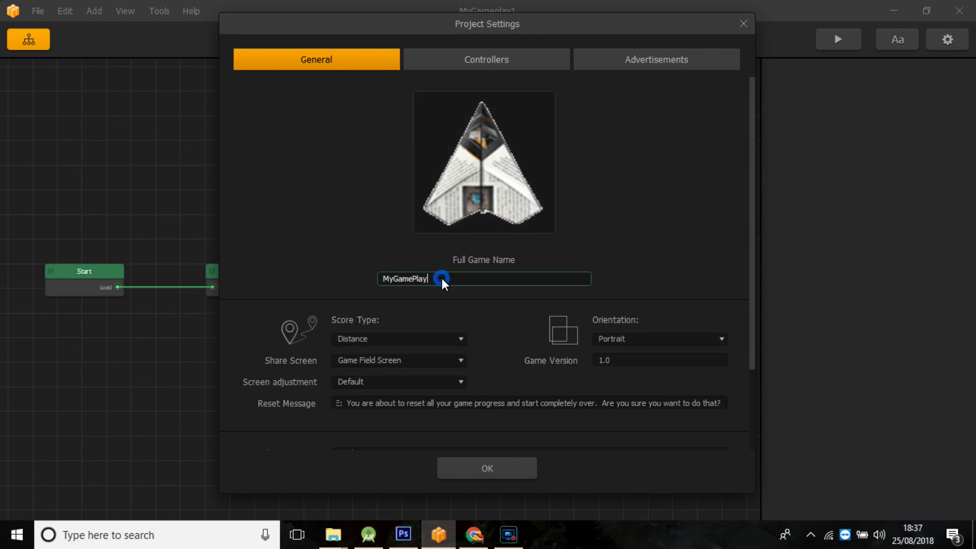
# - Set Application Store to Google Play Store and enter the bundle ID com.infocamp
pyautogui.scroll(-2, 485, 306)
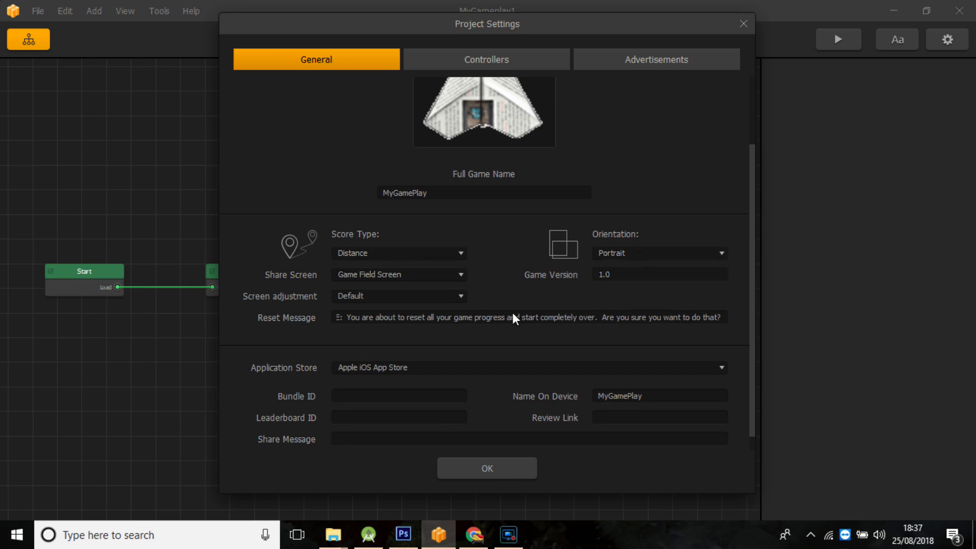
pyautogui.scroll(-1, 467, 316)
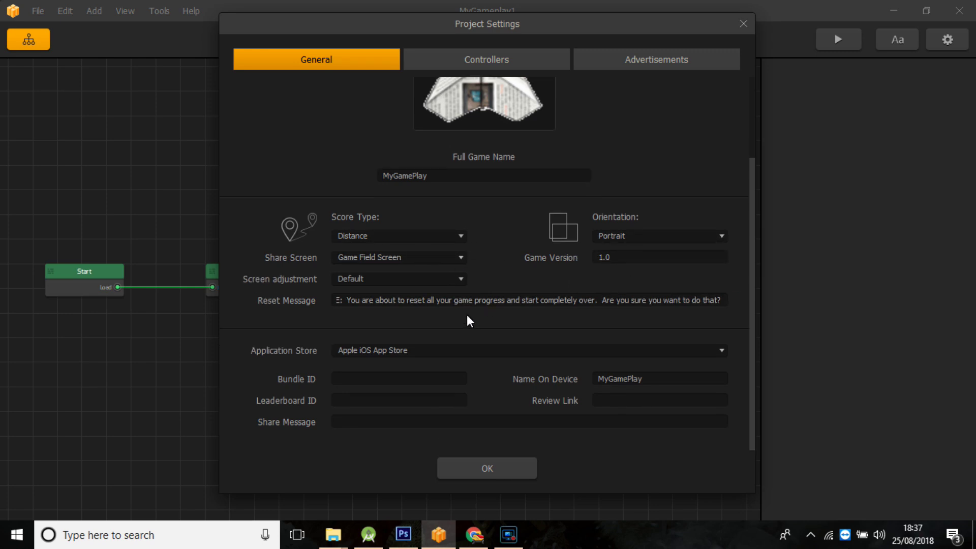
pyautogui.click(478, 350)
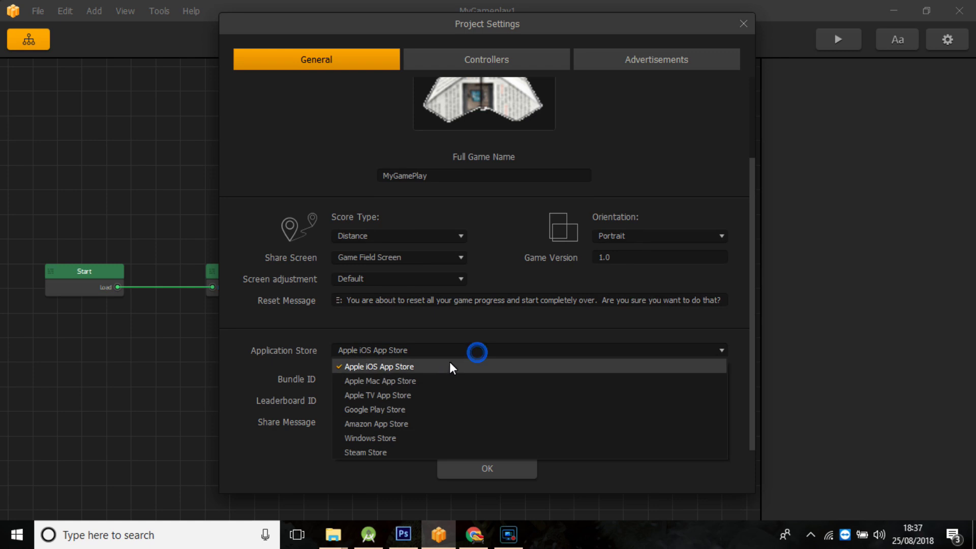
pyautogui.click(398, 409)
pyautogui.click(370, 383)
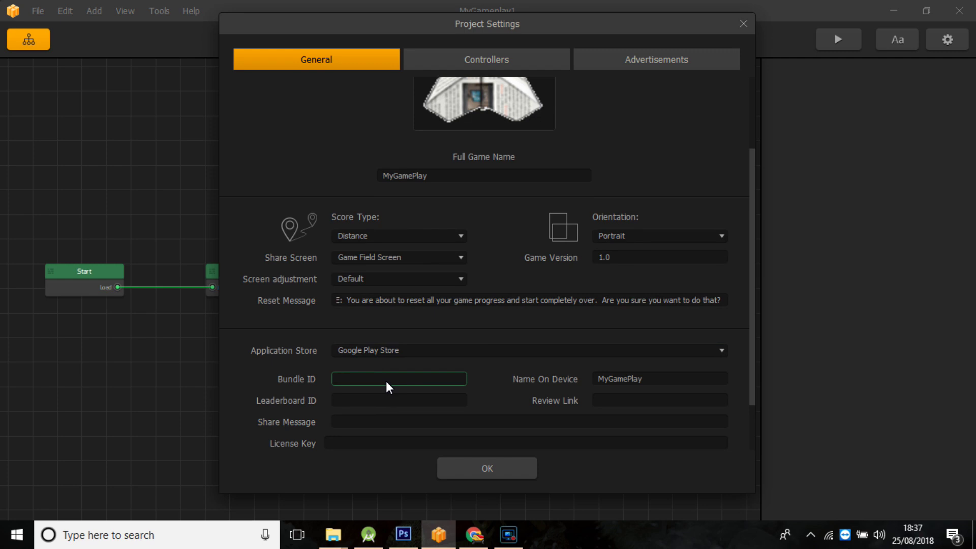
pyautogui.write('Com')
pyautogui.press('BackSpace')
pyautogui.press('BackSpace')
pyautogui.press('BackSpace')
pyautogui.press('BackSpace')
pyautogui.write('com.')
# - Target Google Play Store in the Advertisements settings and confirm the project settings with OK
pyautogui.scroll(3, 506, 381)
pyautogui.scroll(2, 539, 294)
pyautogui.click(476, 55)
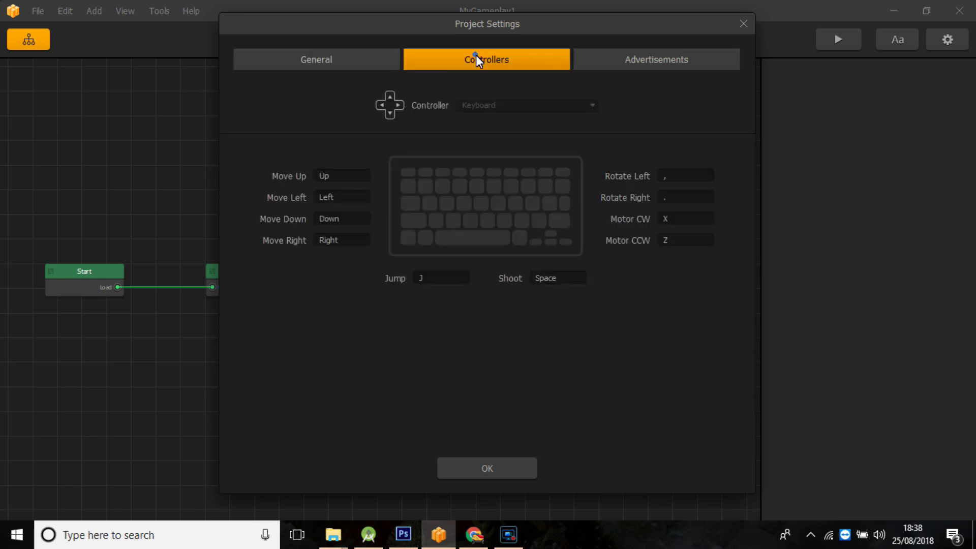
pyautogui.click(695, 68)
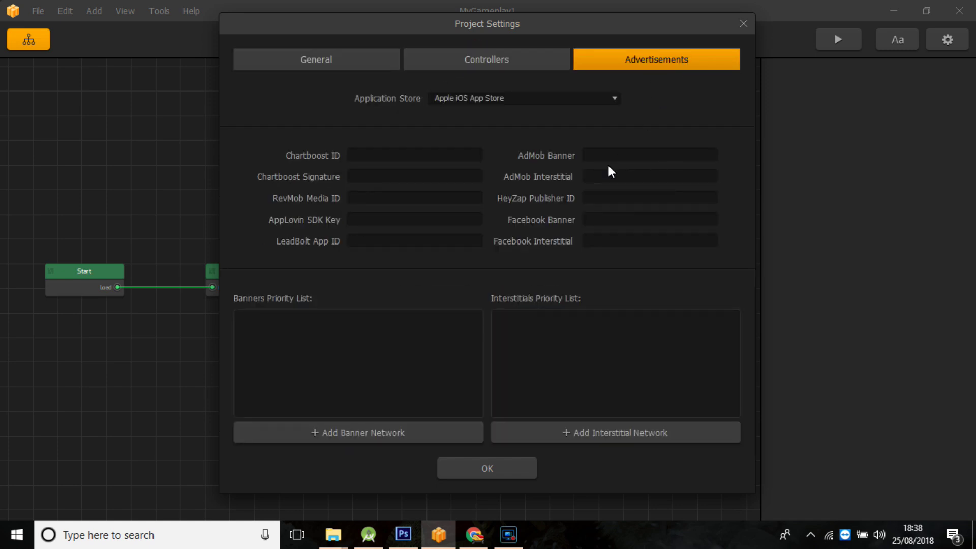
pyautogui.click(544, 99)
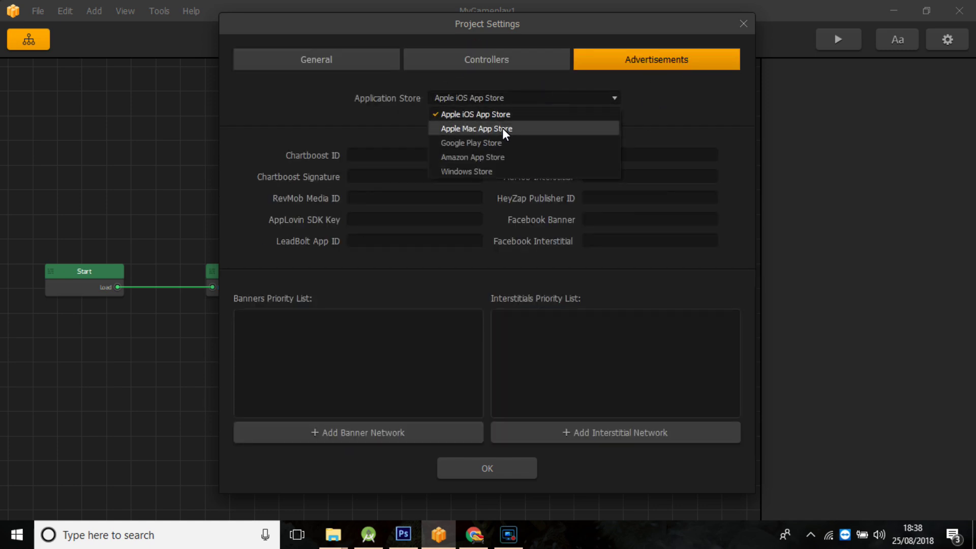
pyautogui.click(496, 142)
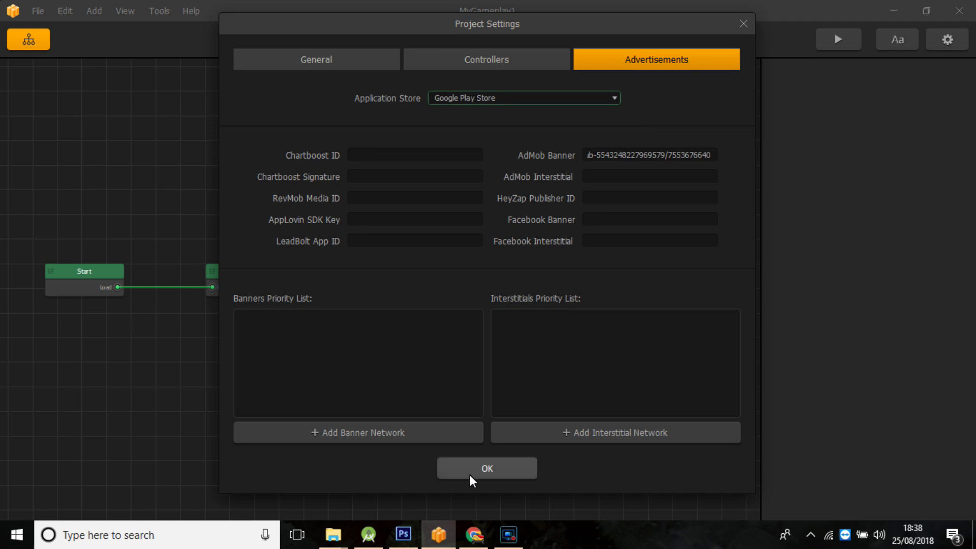
pyautogui.click(491, 467)
# - Export the game as an Android project named MyGameplay1 to the Desktop
pyautogui.click(38, 11)
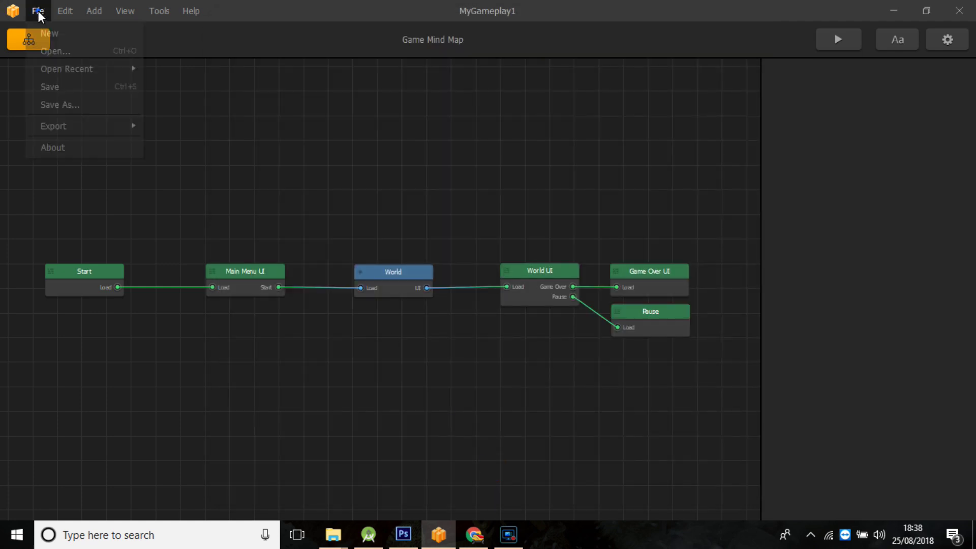
pyautogui.moveTo(121, 125)
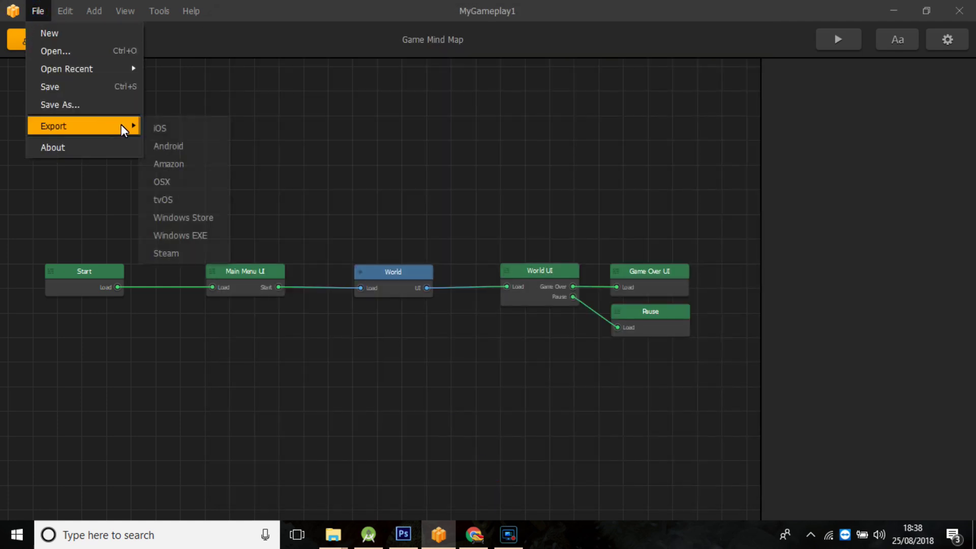
pyautogui.click(172, 145)
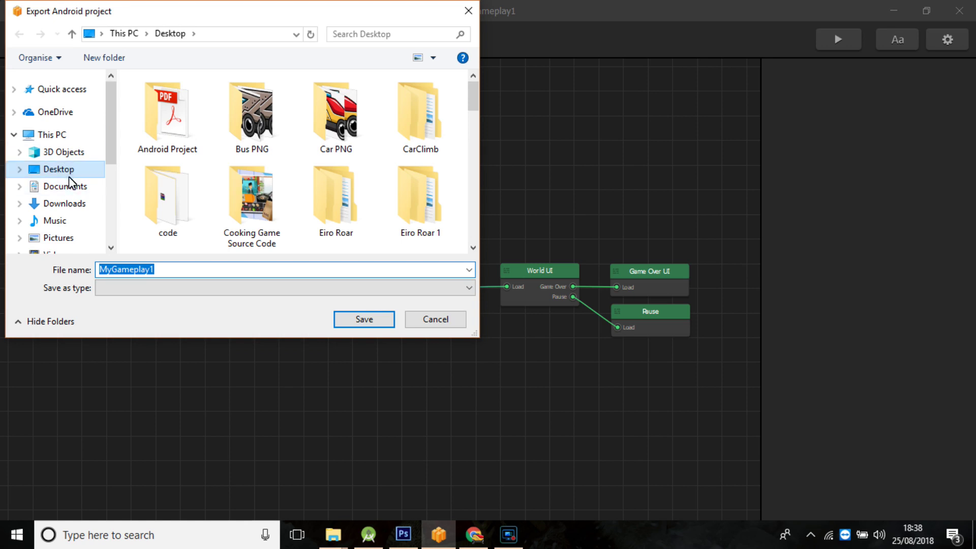
pyautogui.click(68, 164)
pyautogui.click(78, 244)
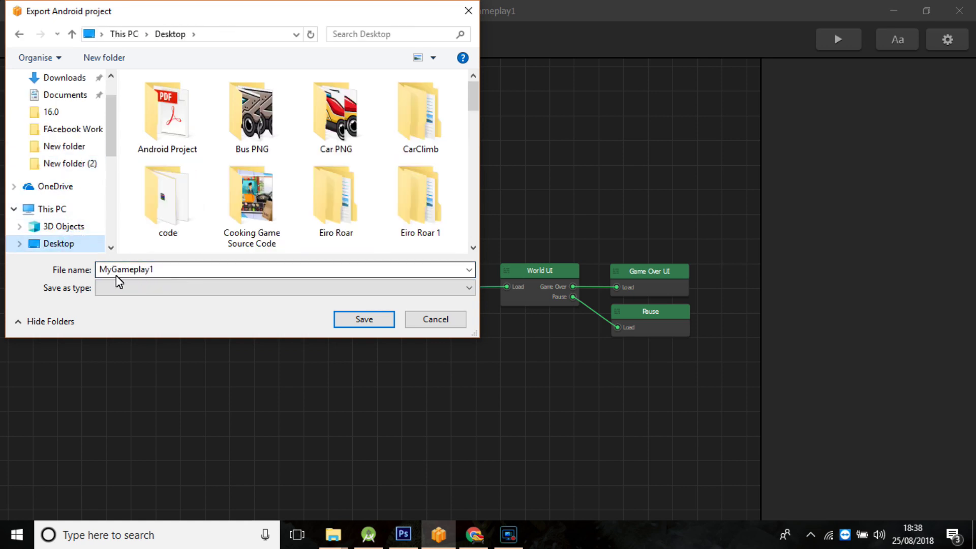
pyautogui.click(375, 319)
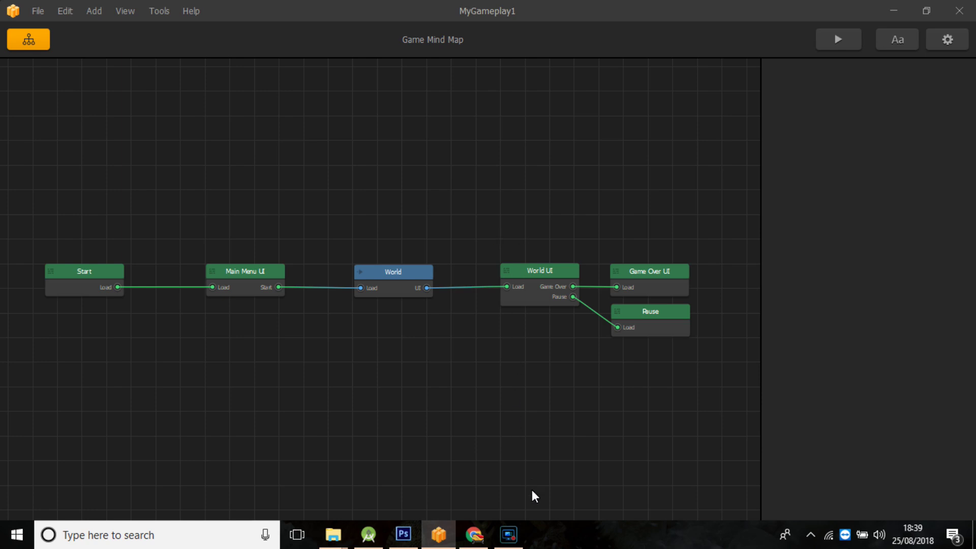
pyautogui.click(508, 534)
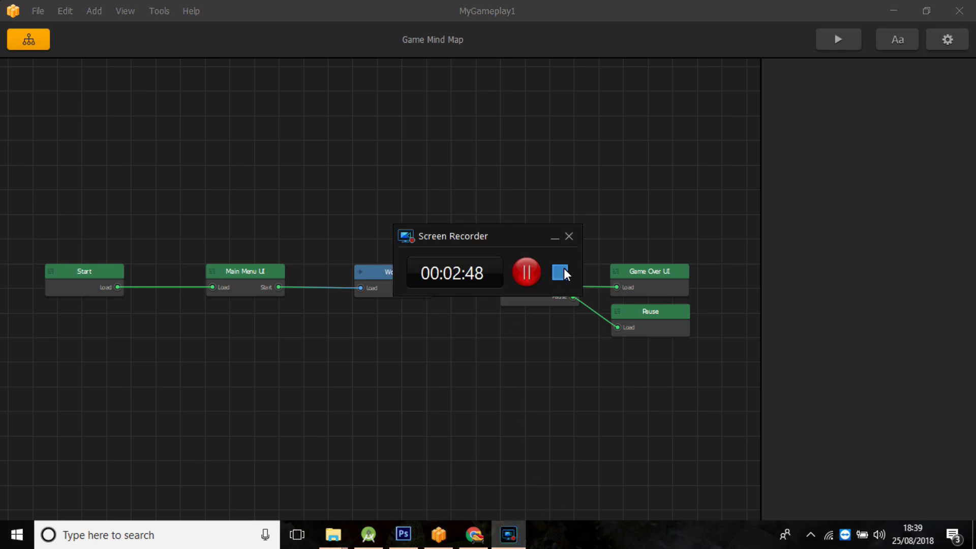
pyautogui.click(562, 270)
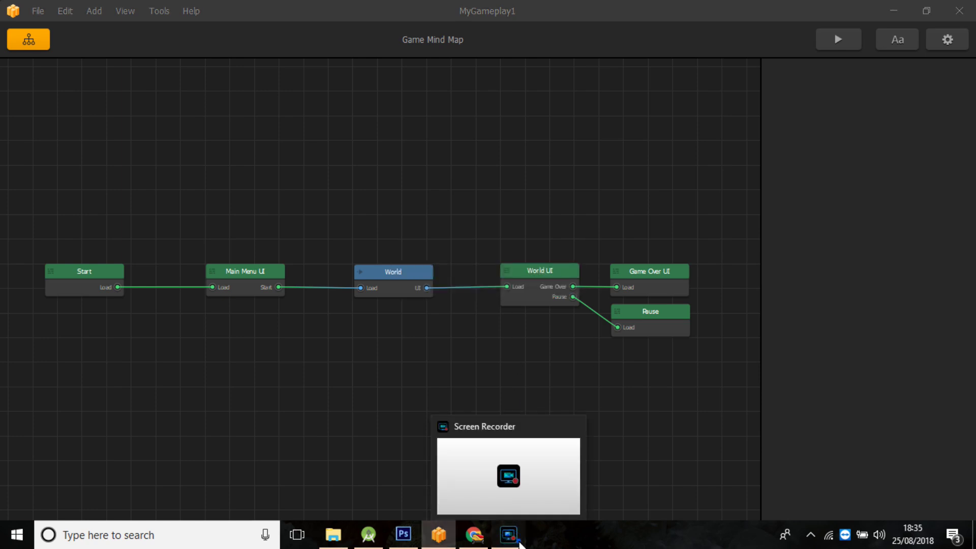